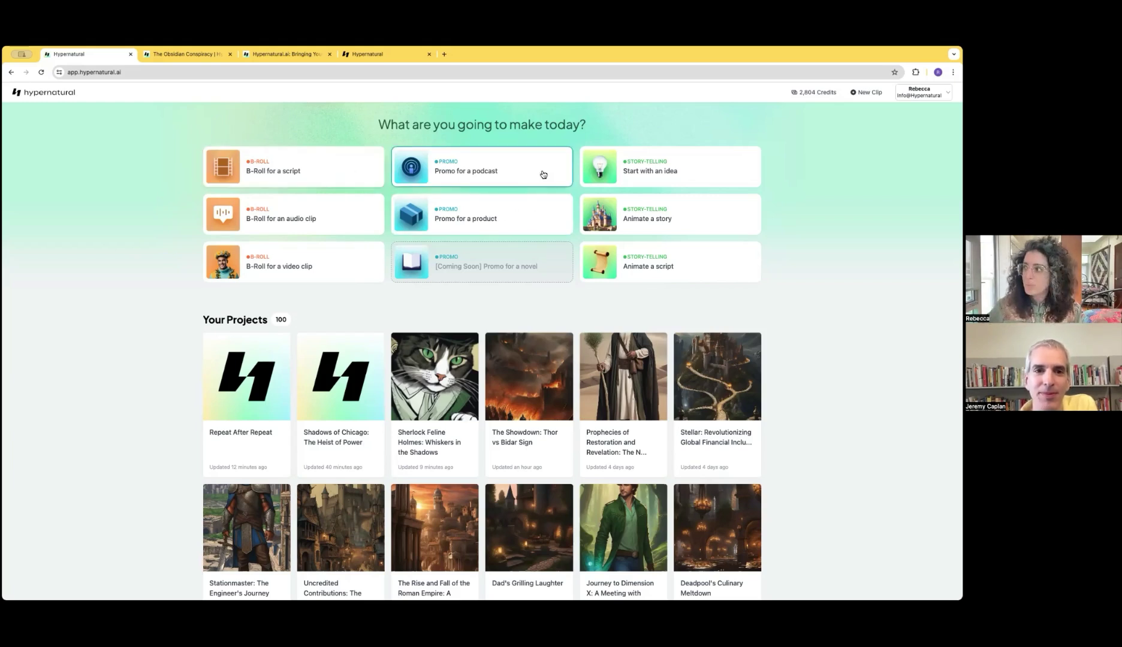
Step: Start a video from an idea, regenerate ideas and pick 'Purr-der at the Paws Manor'
left_click(686, 169)
left_click(501, 426)
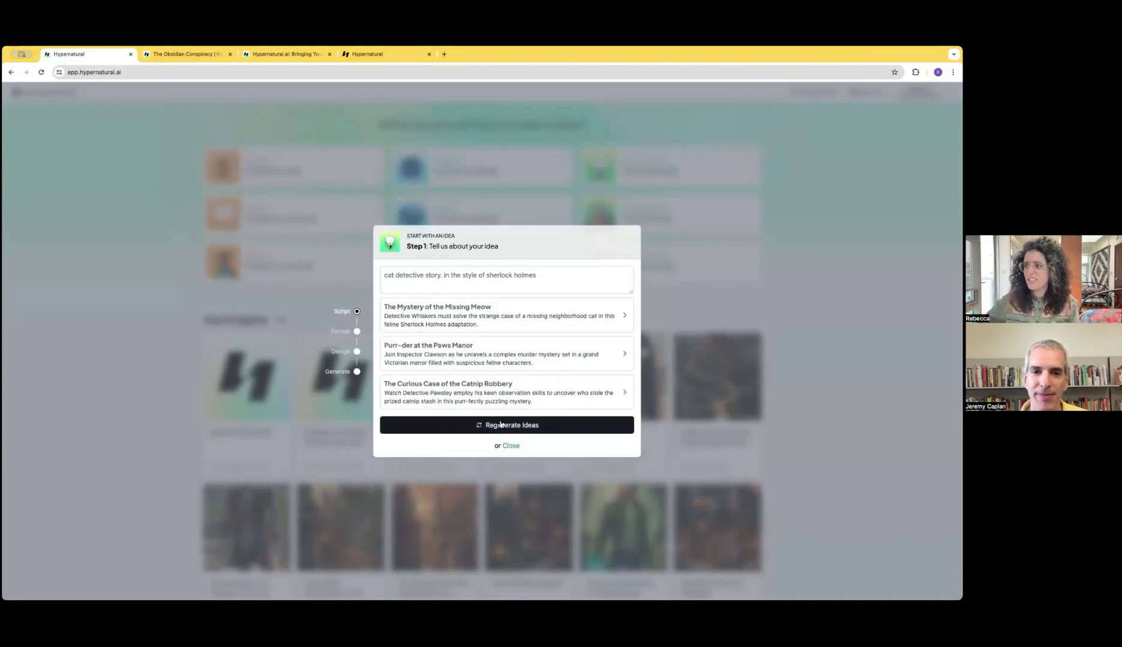
left_click(523, 354)
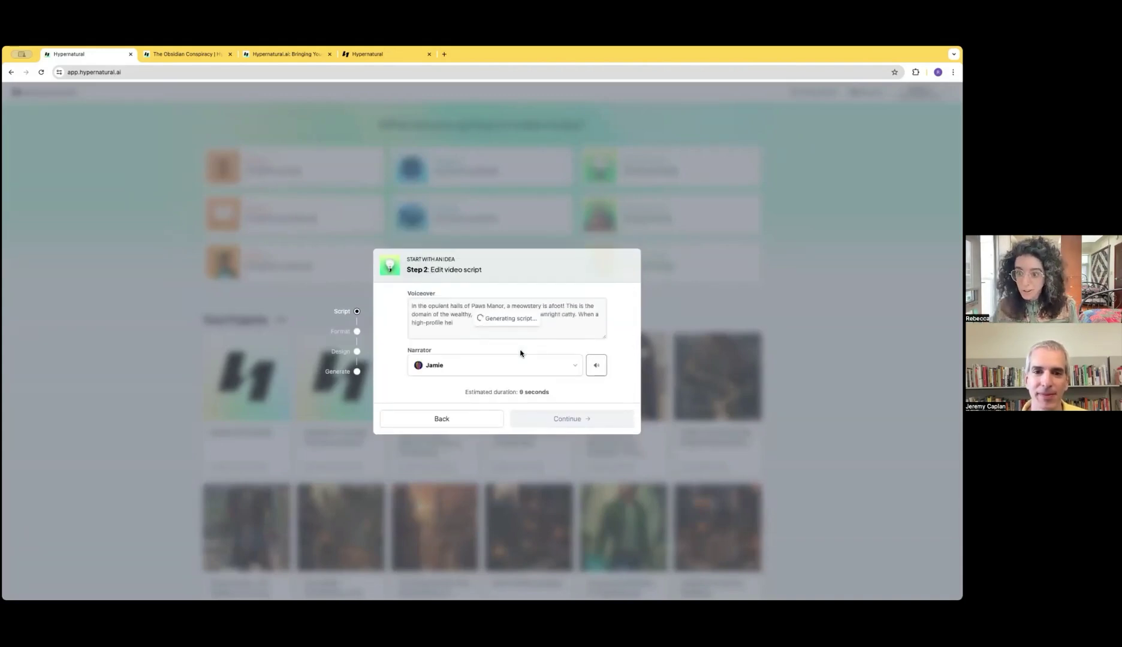
Step: Choose Callum as narrator and accept the 47-second script
left_click(521, 366)
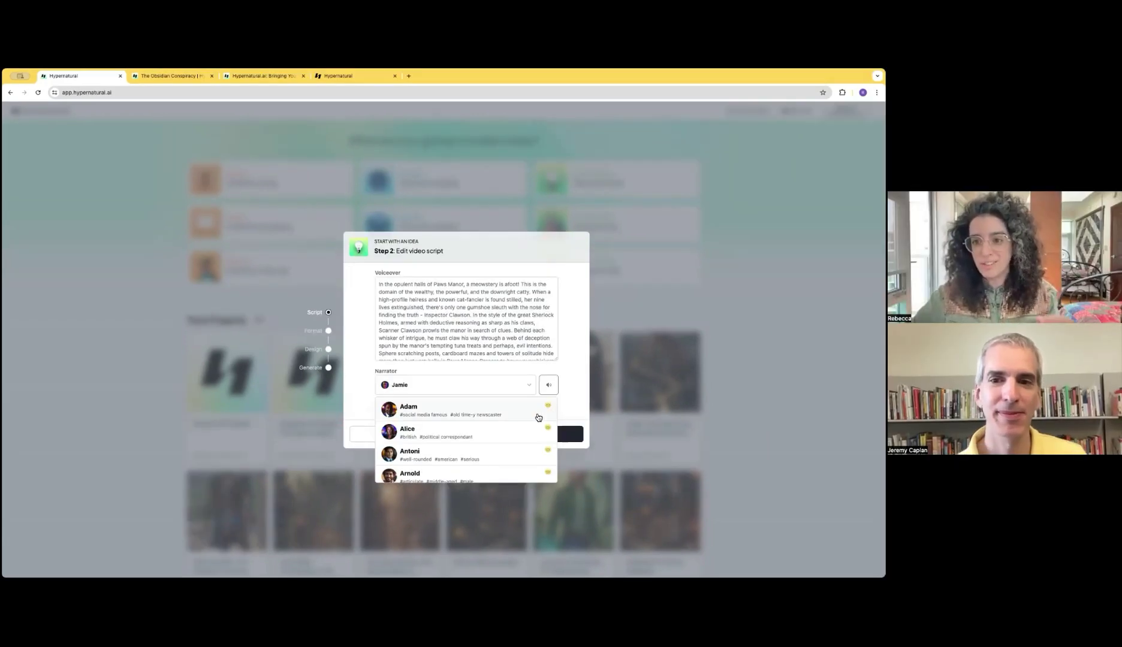
scroll(538, 418, "down", 3)
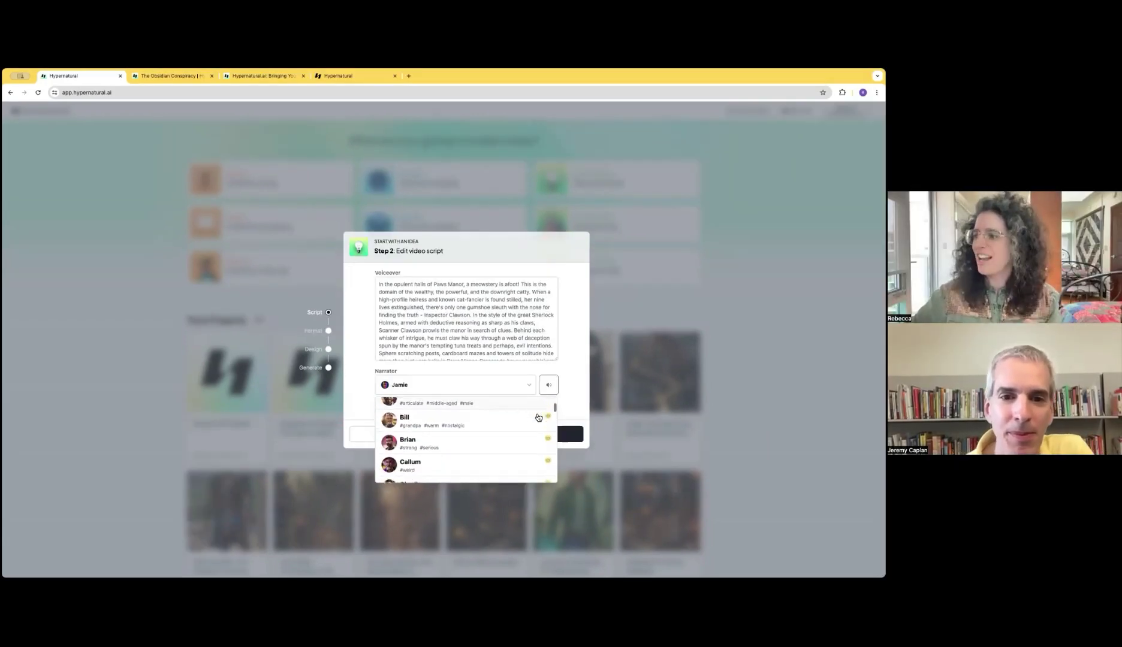
left_click(528, 431)
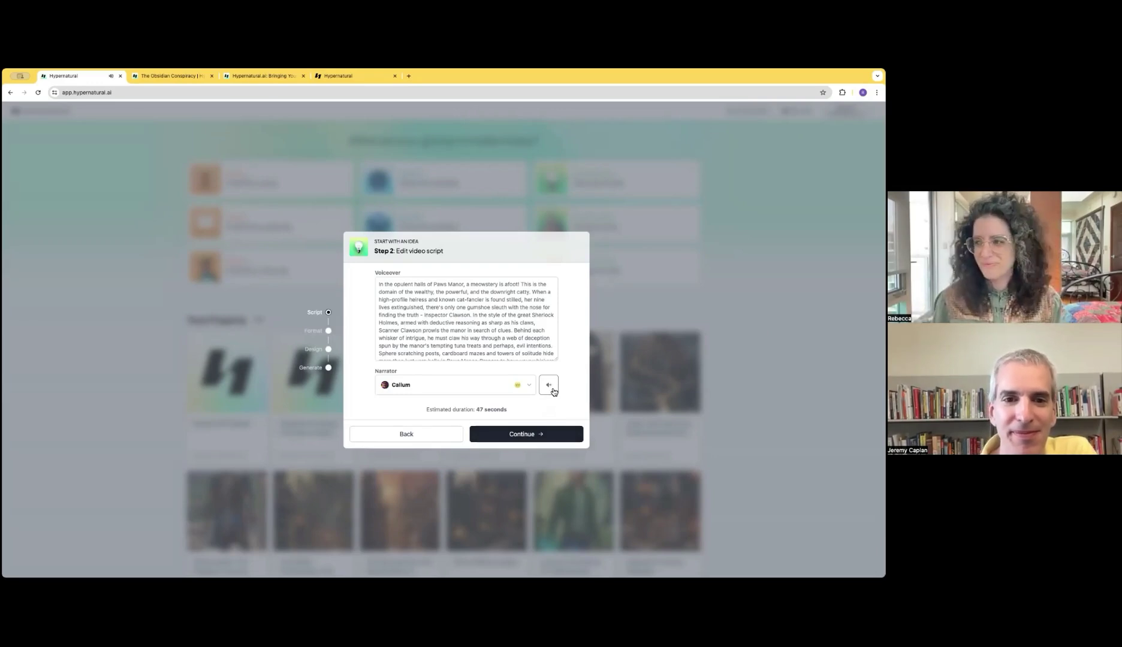
left_click(515, 434)
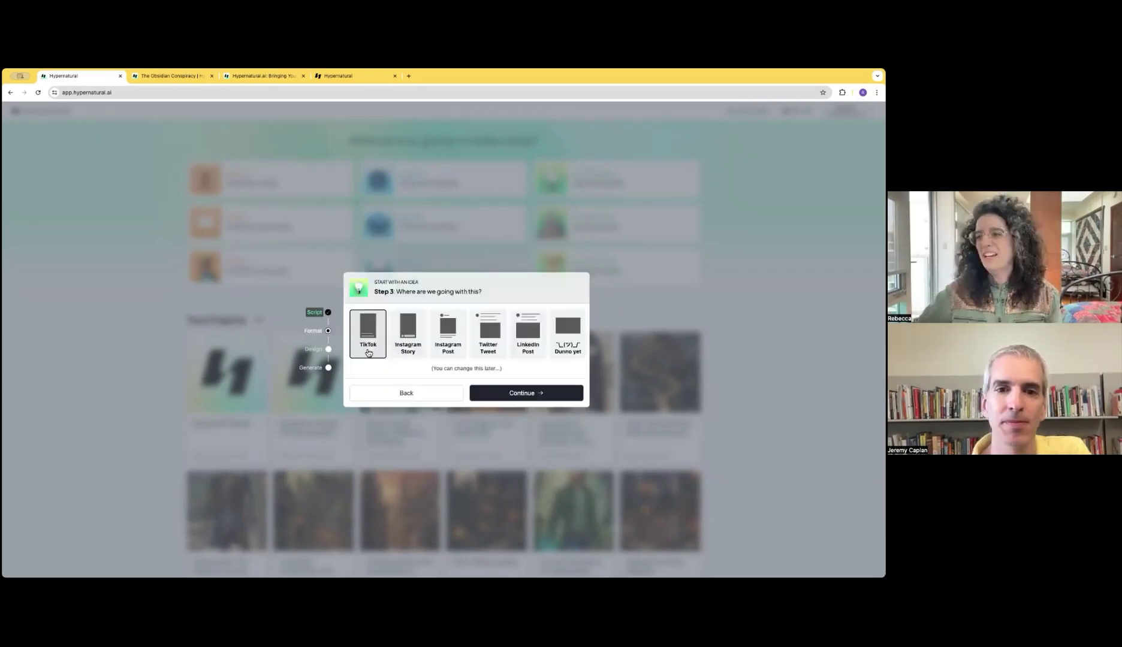
Step: Keep the TikTok format and expand the full list of image styles
left_click(416, 353)
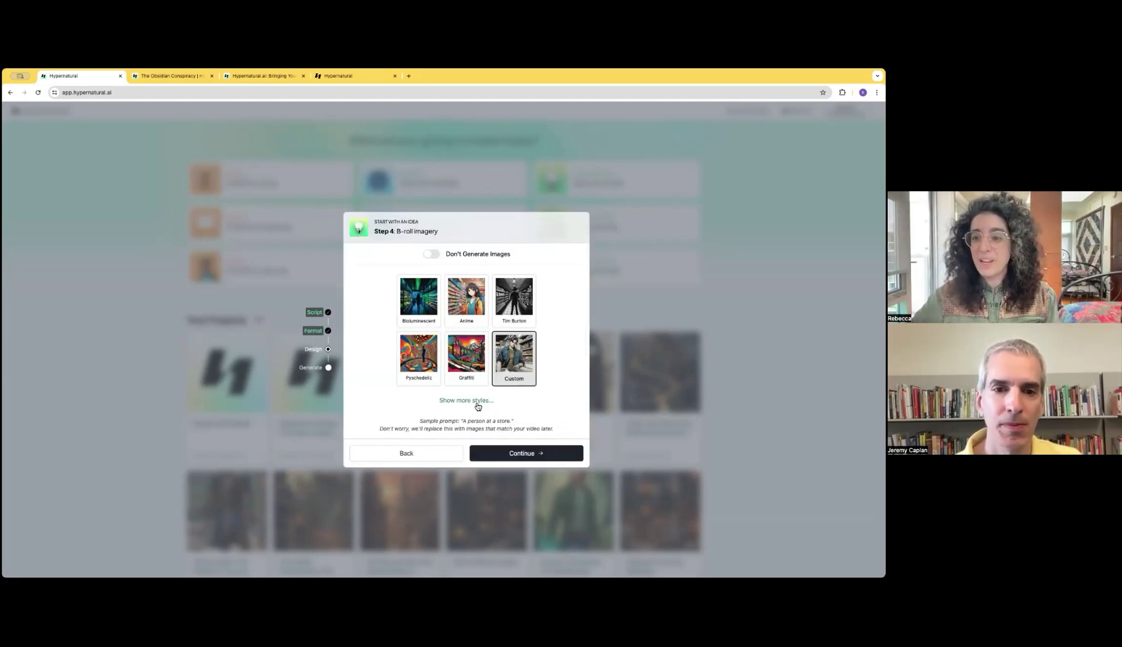
left_click(478, 401)
scroll(427, 242, "down", 10)
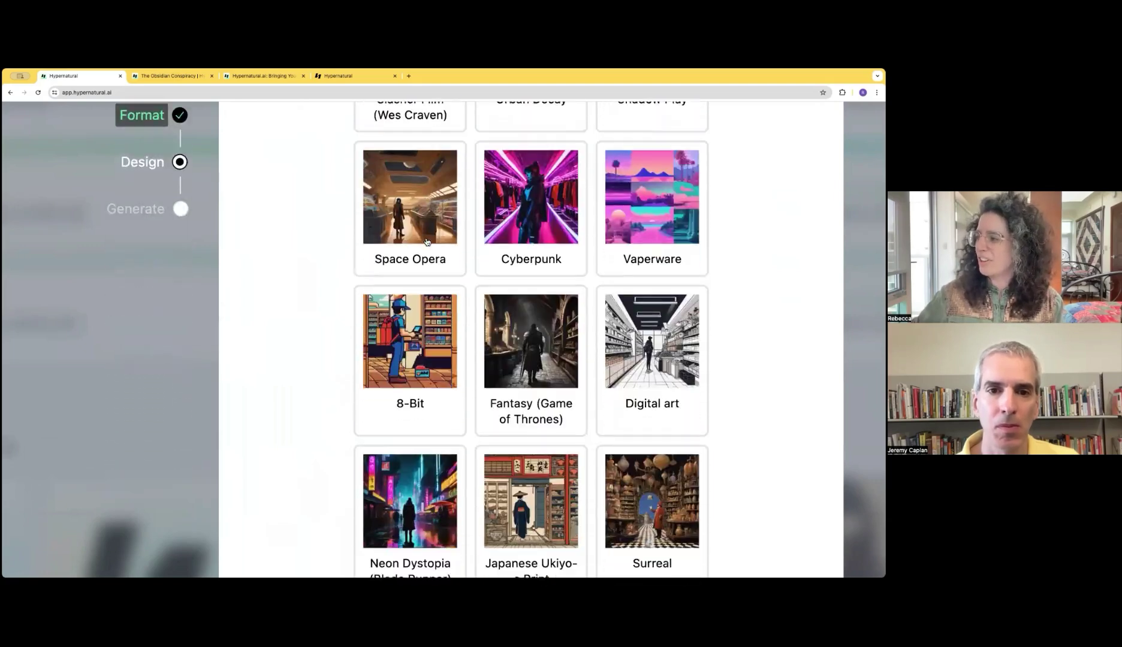
scroll(427, 242, "down", 7)
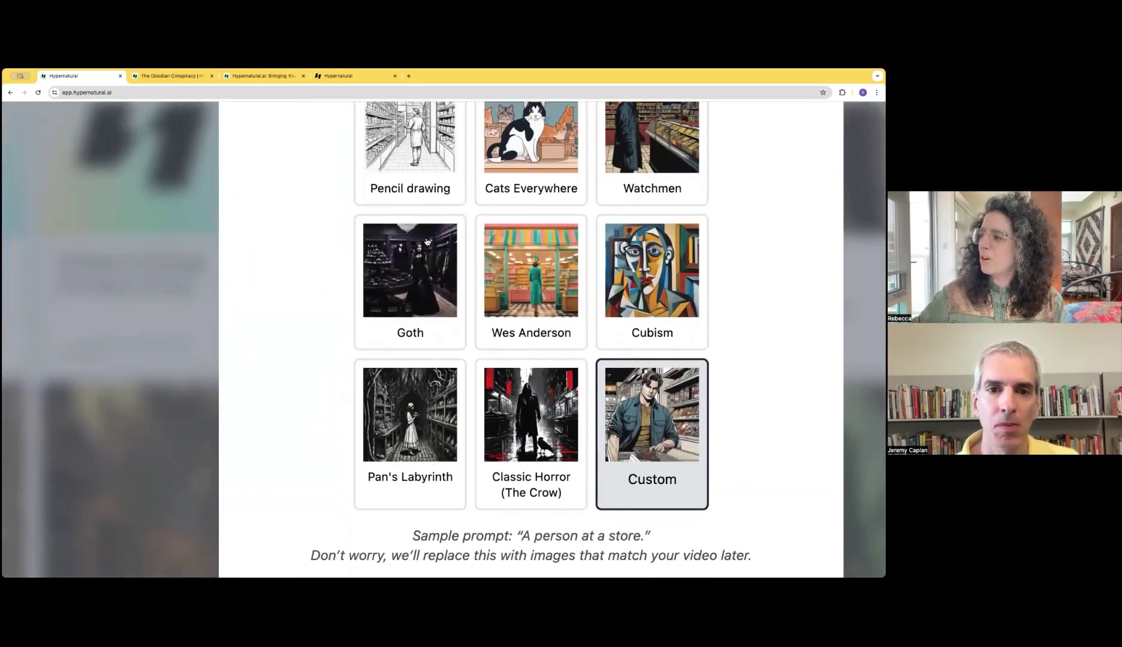
key("ctrl+minus")
key("ctrl+minus")
key("ctrl+minus")
key("ctrl+minus")
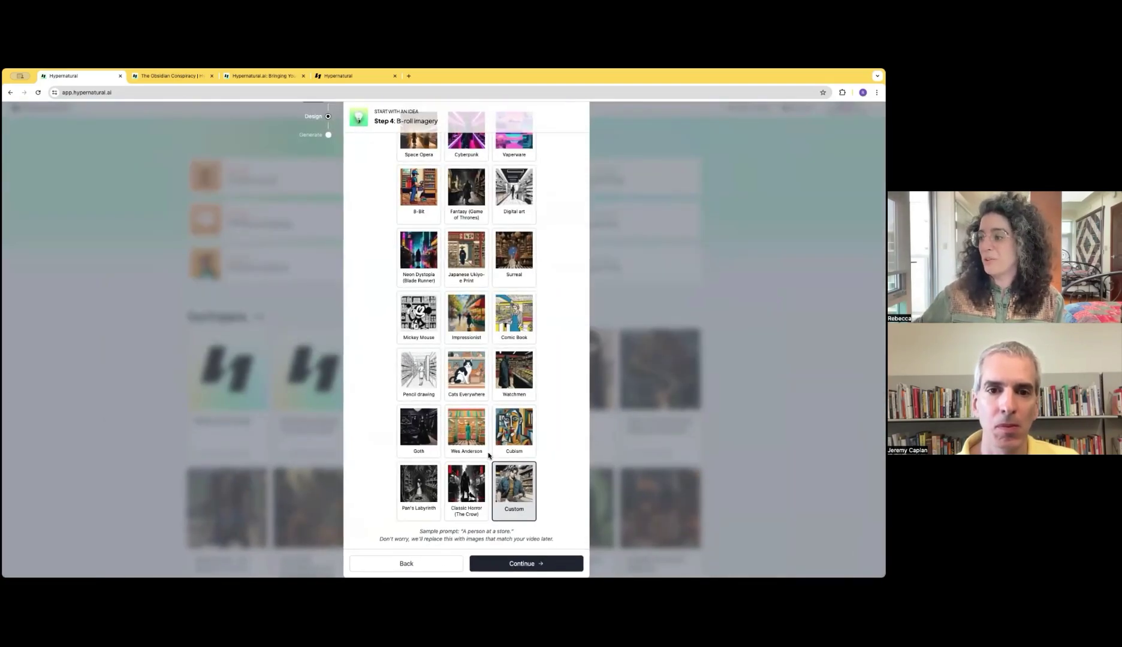
Step: Create a custom Victorian Detective Drama style from the Victorian detectives reference photo
left_click(506, 487)
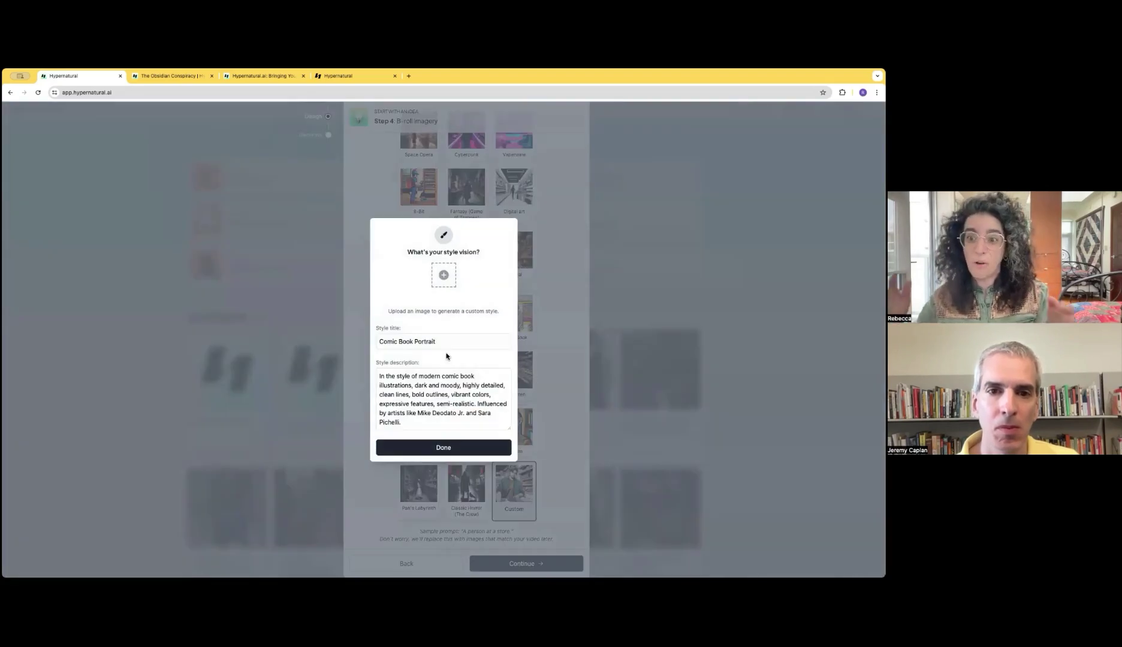
left_click_drag(446, 353, 447, 277)
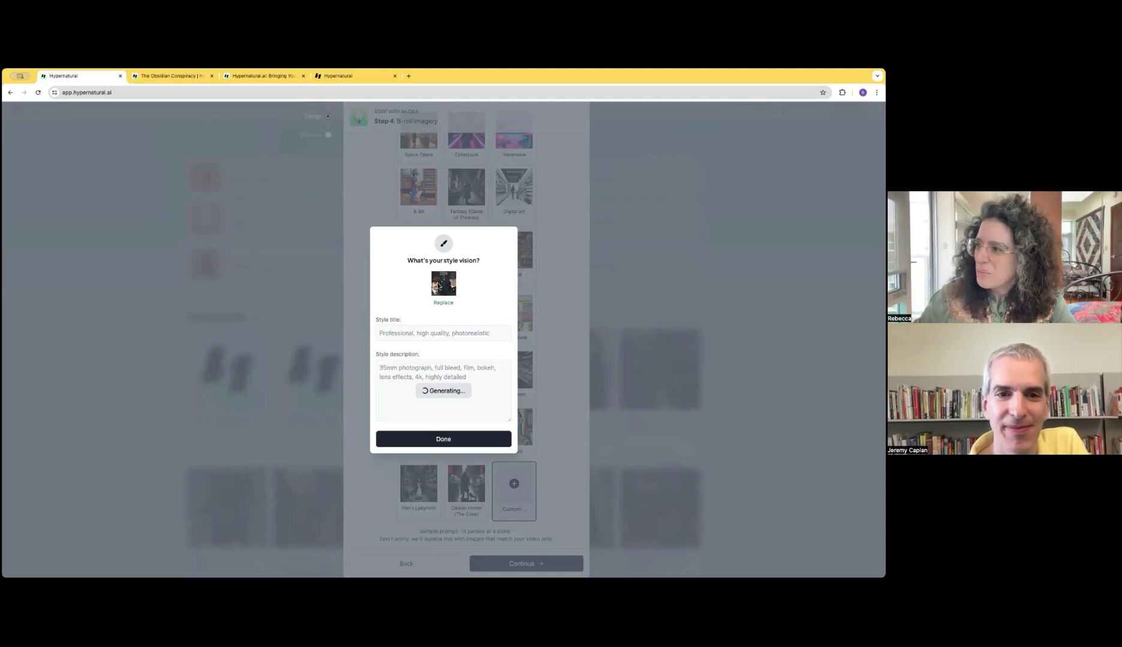
scroll(447, 277, "up", 5)
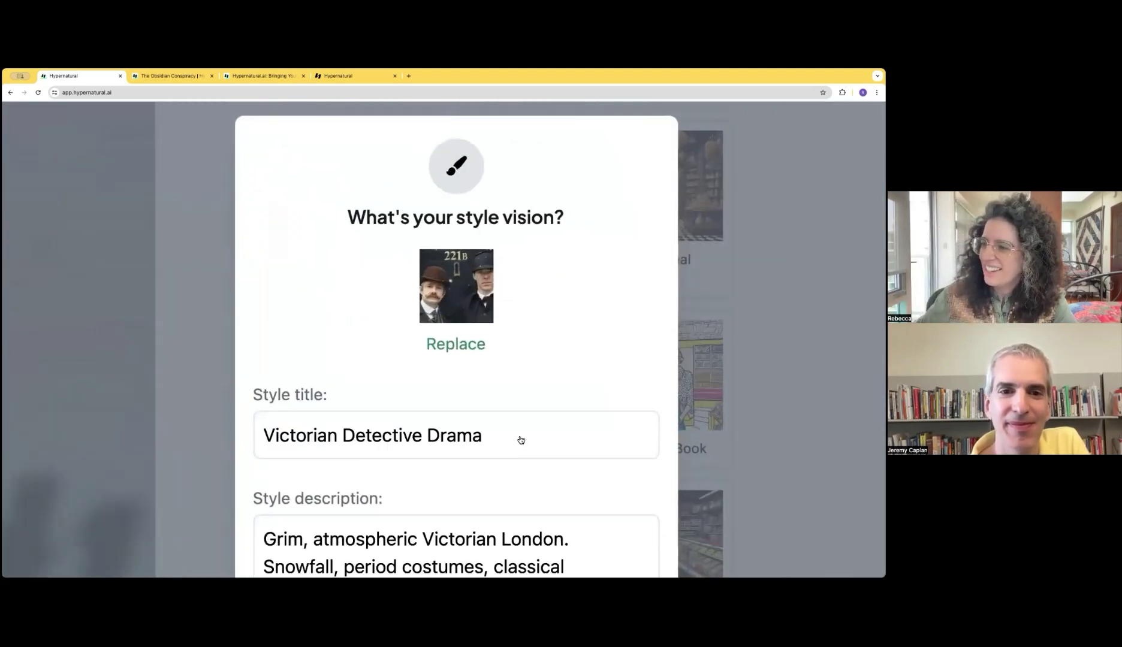
scroll(520, 440, "down", 5)
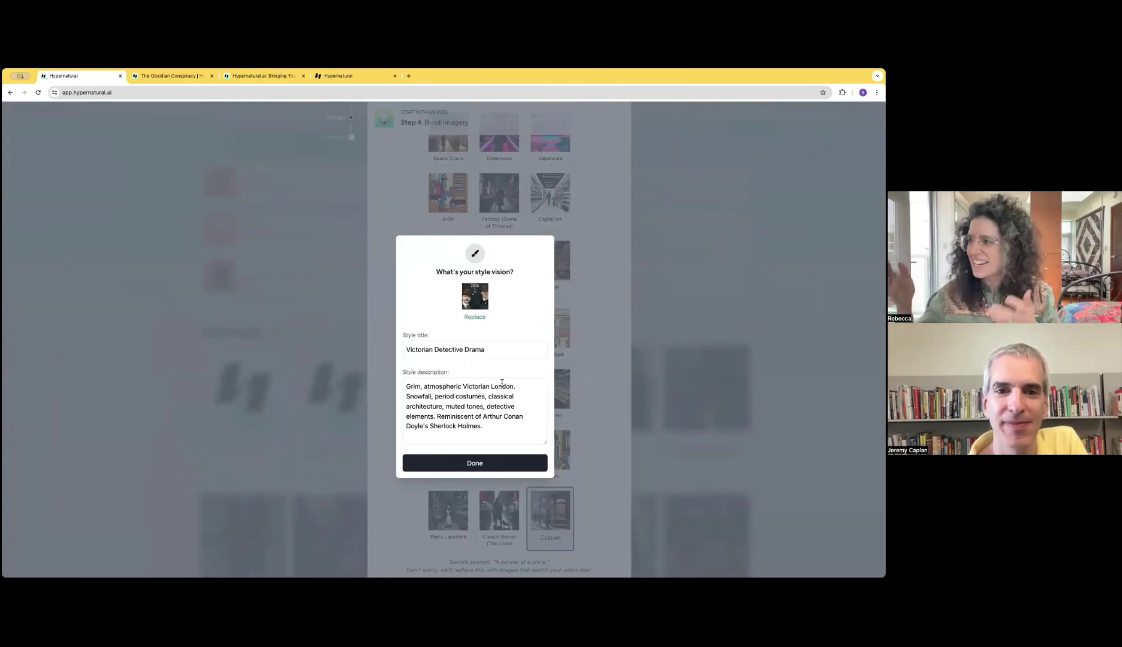
scroll(502, 383, "down", 1)
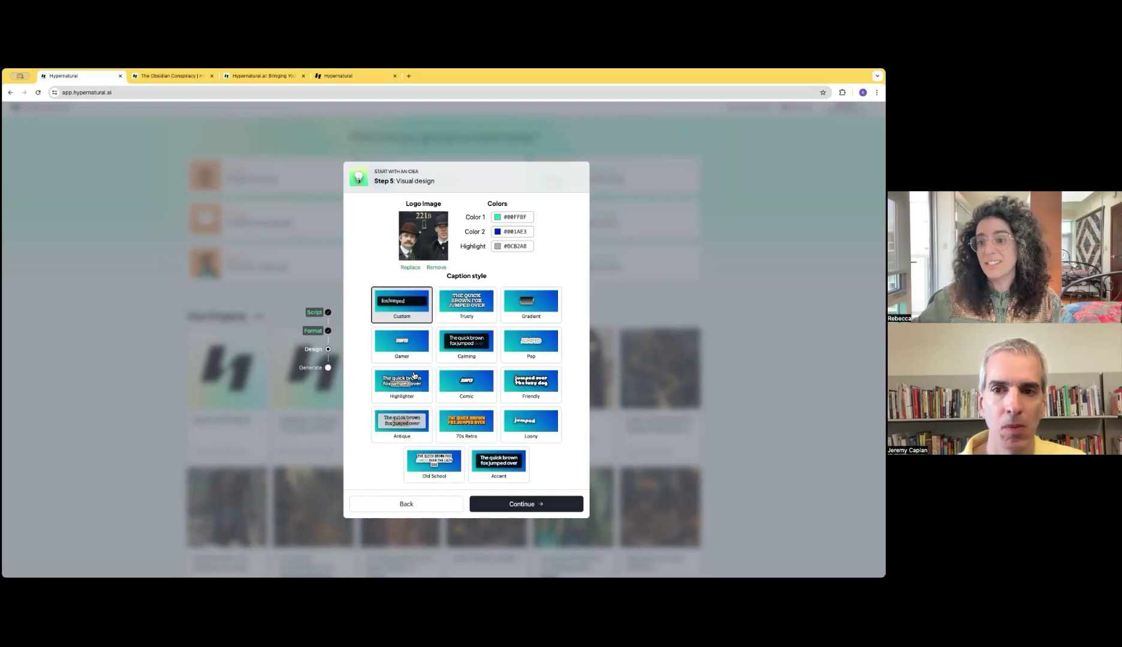
Step: Confirm the visual design to start generating, then switch to The Obsidian Conspiracy editor
left_click(526, 505)
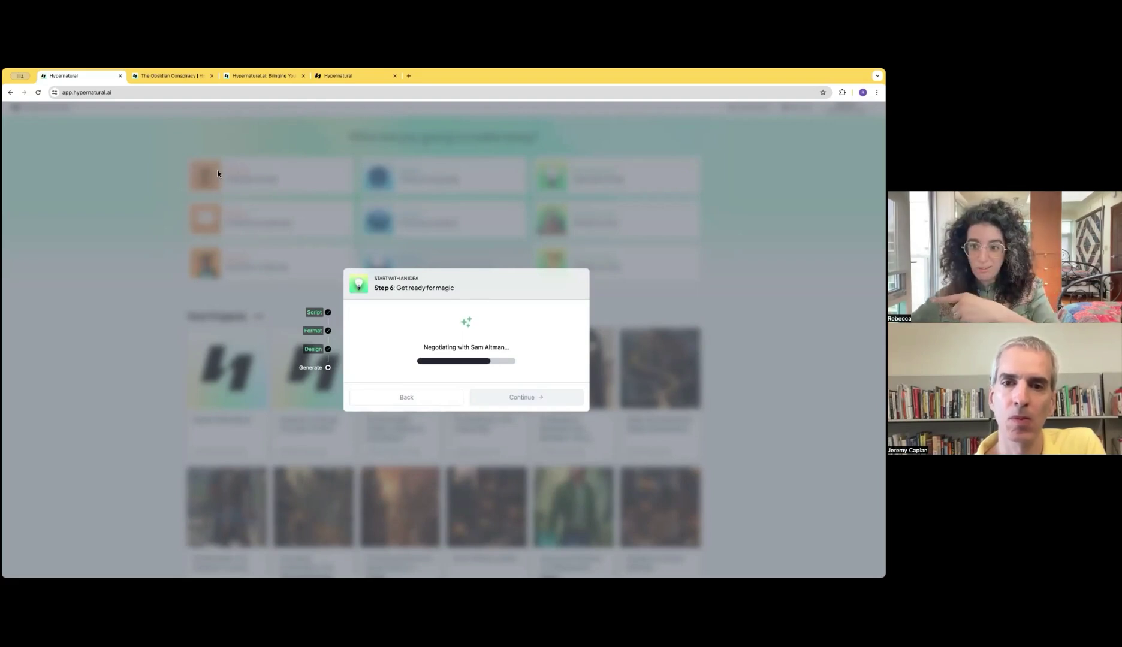
left_click(175, 77)
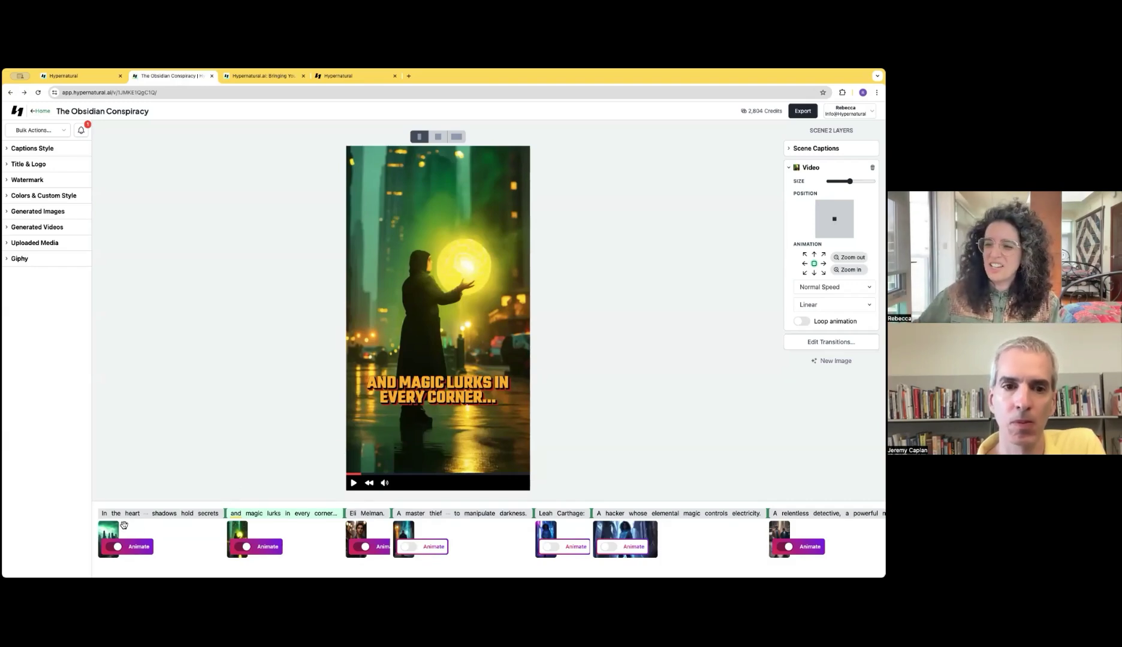
Step: Play The Obsidian Conspiracy from scene one to its closing 'Stay tuned for more...' scene
left_click(104, 517)
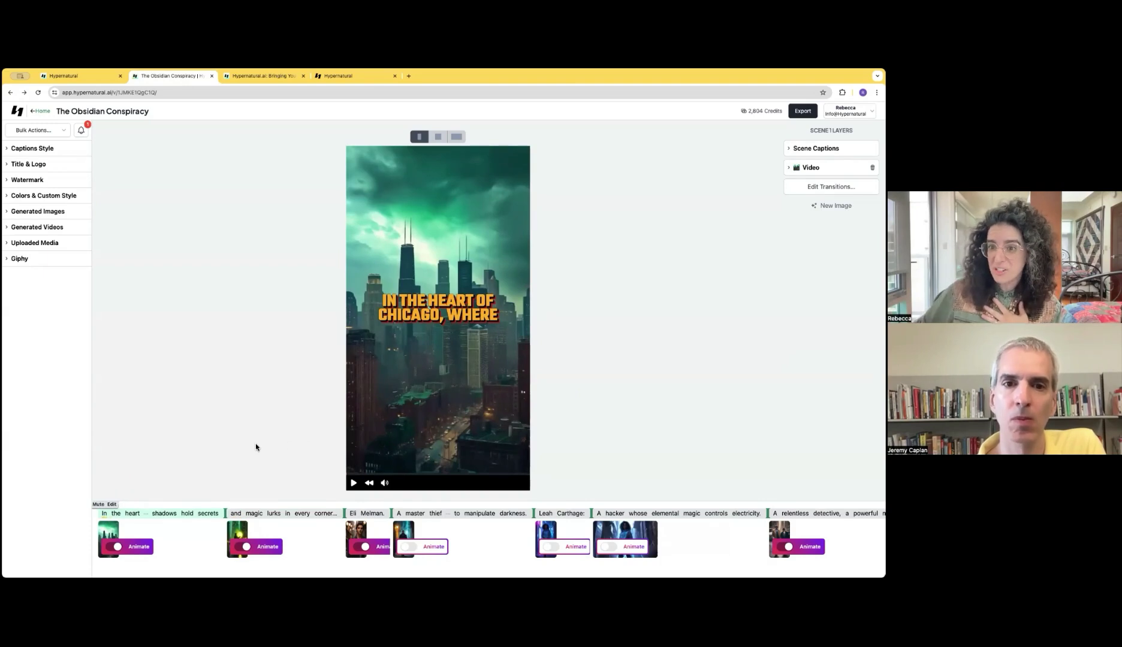
left_click(353, 483)
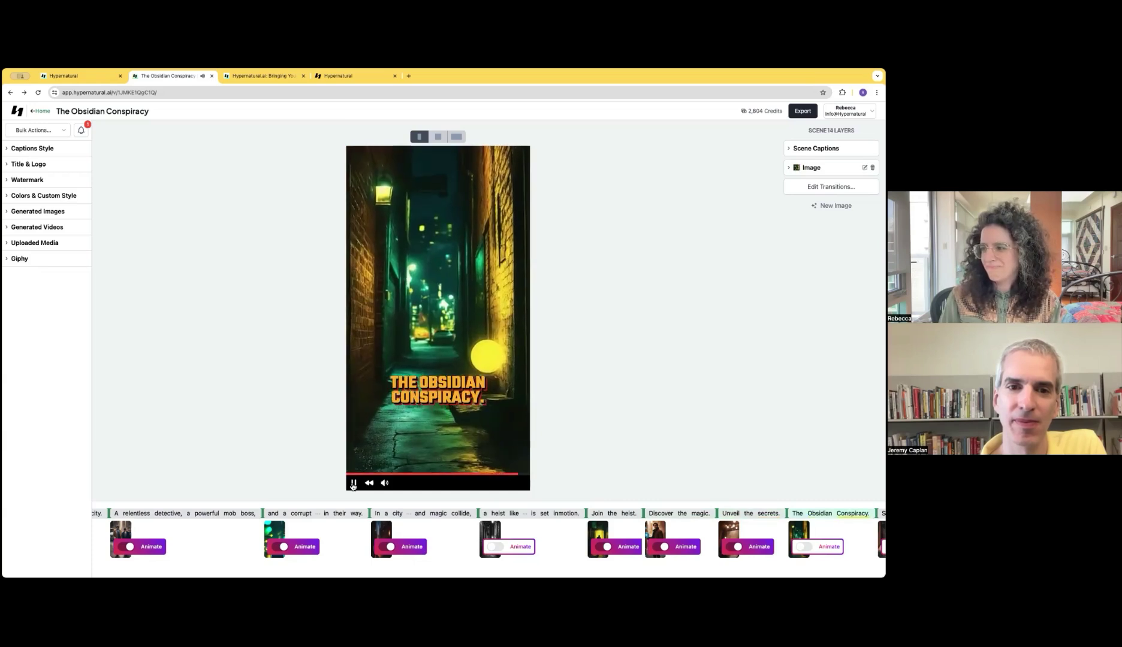
scroll(330, 528, "left", 8)
Step: Open the Leah Carthage hacker scene and edit its image prompt for a lightning-lit alley
scroll(330, 527, "left", 5)
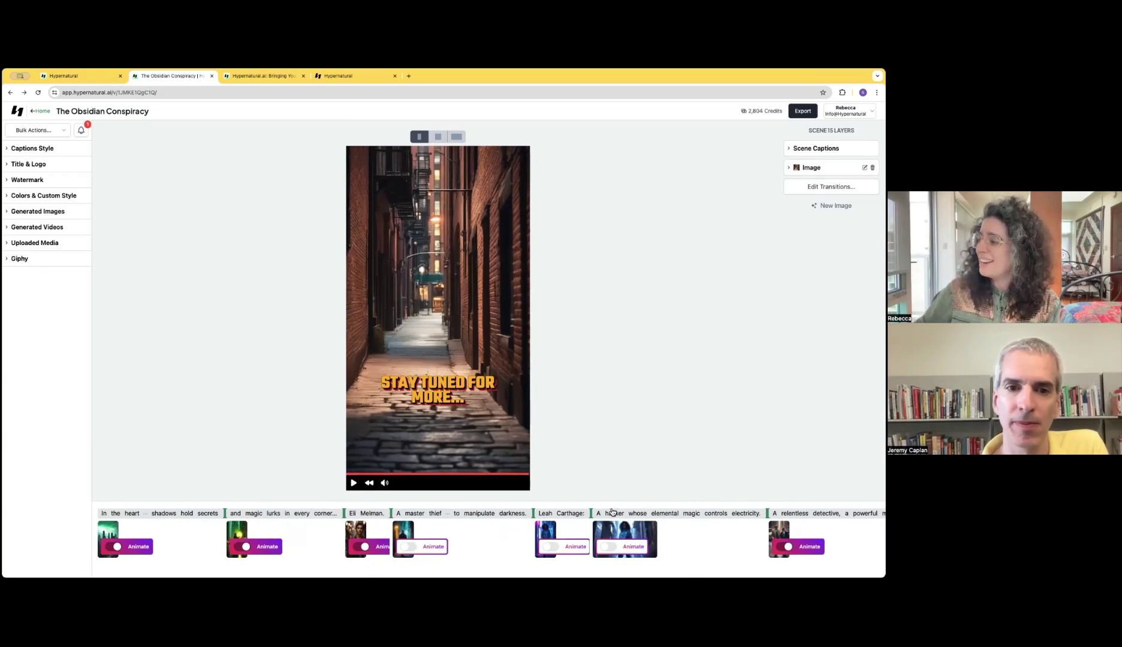
left_click(605, 516)
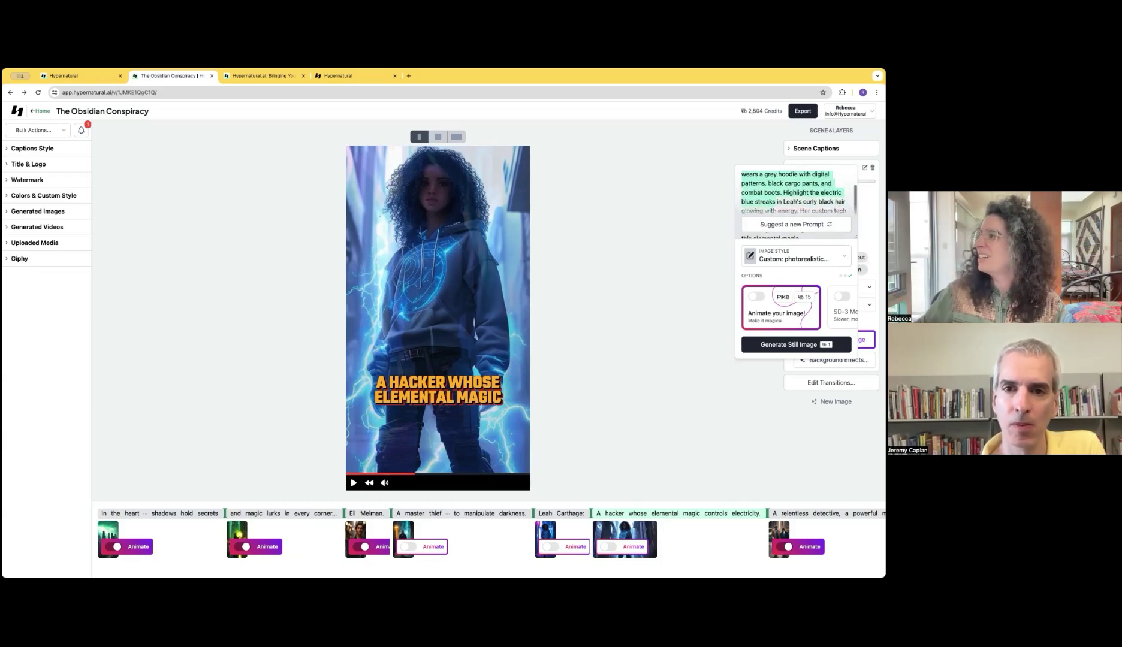
left_click(788, 193)
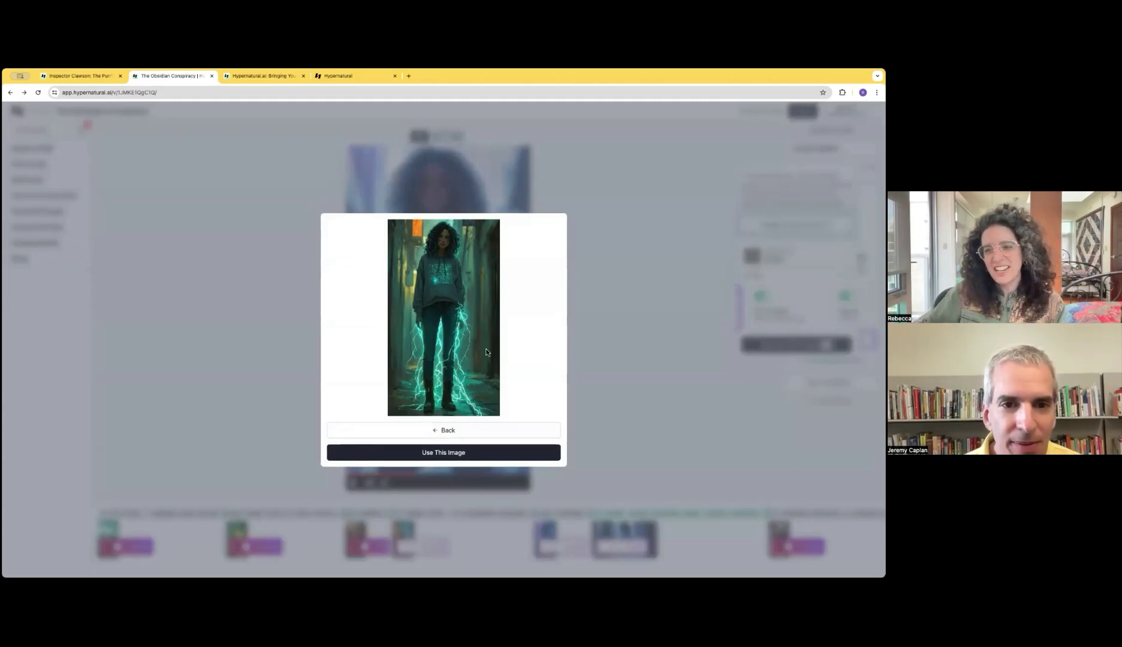
Step: Apply the new image to the hacker scene, preview it and dismiss the Pika animate offer
left_click(484, 451)
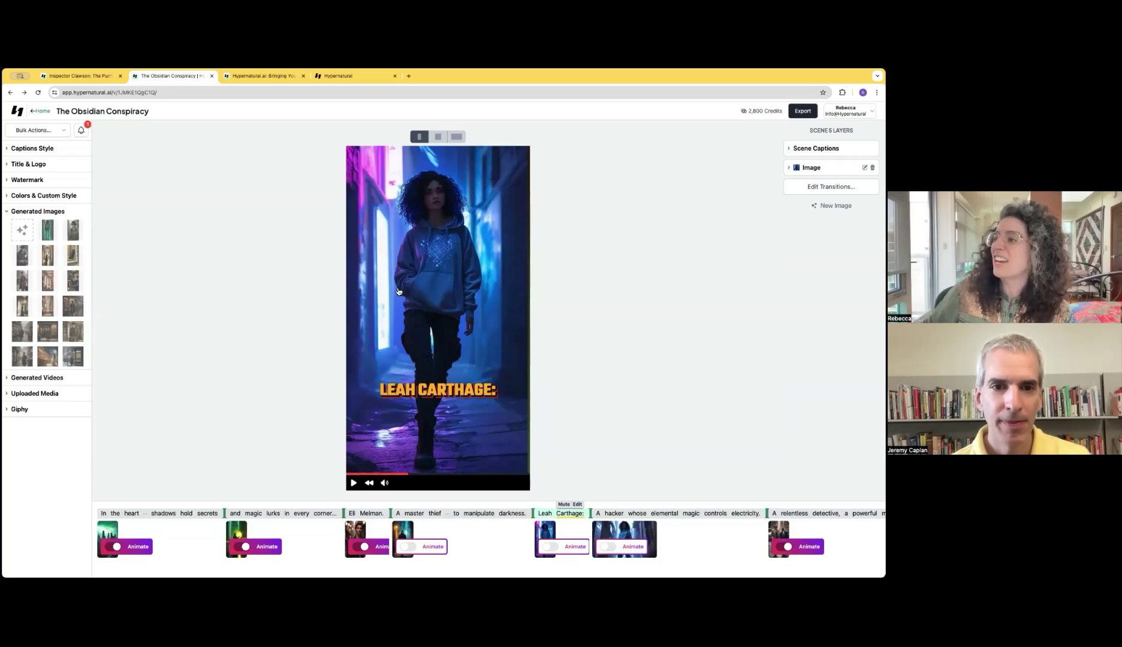
left_click(600, 514)
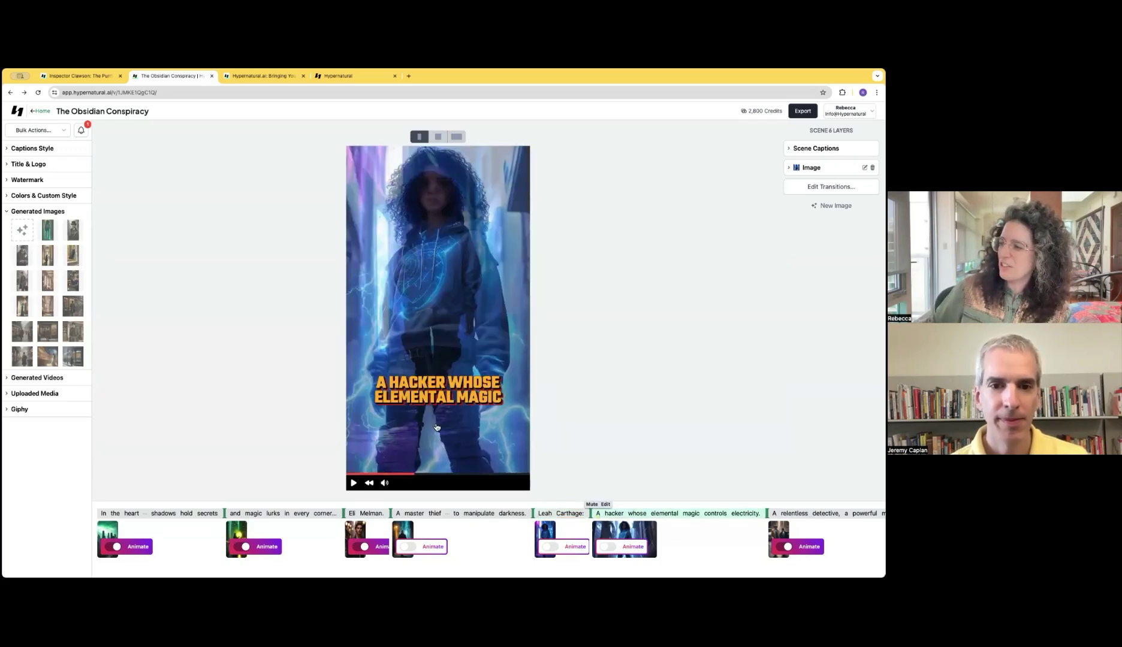
left_click(353, 483)
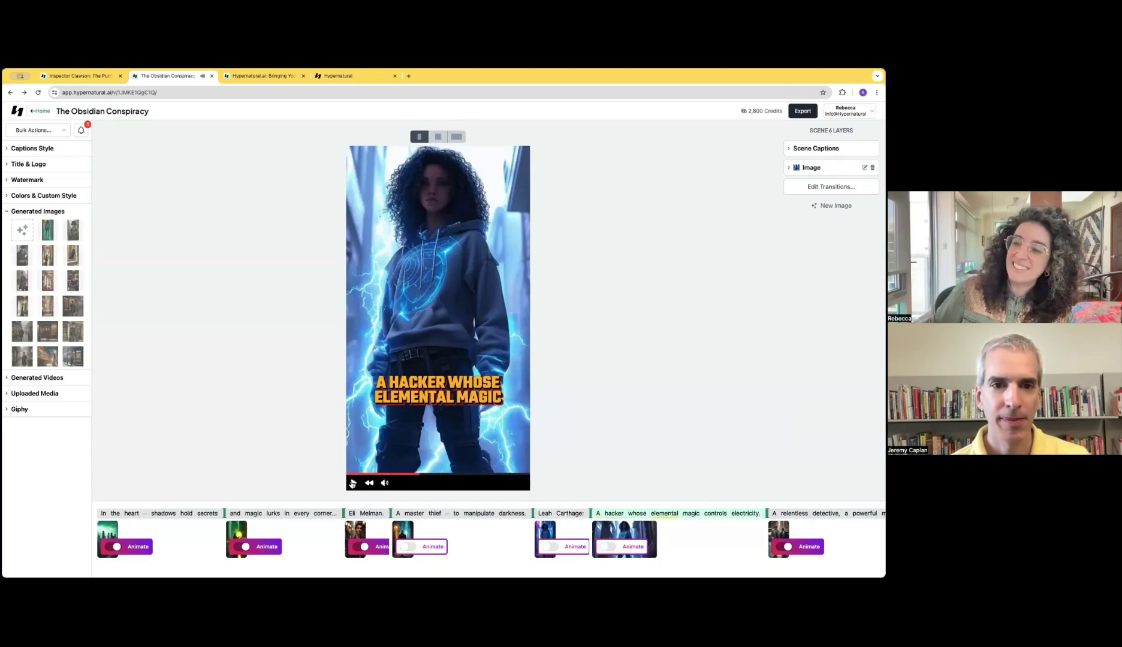
left_click(616, 548)
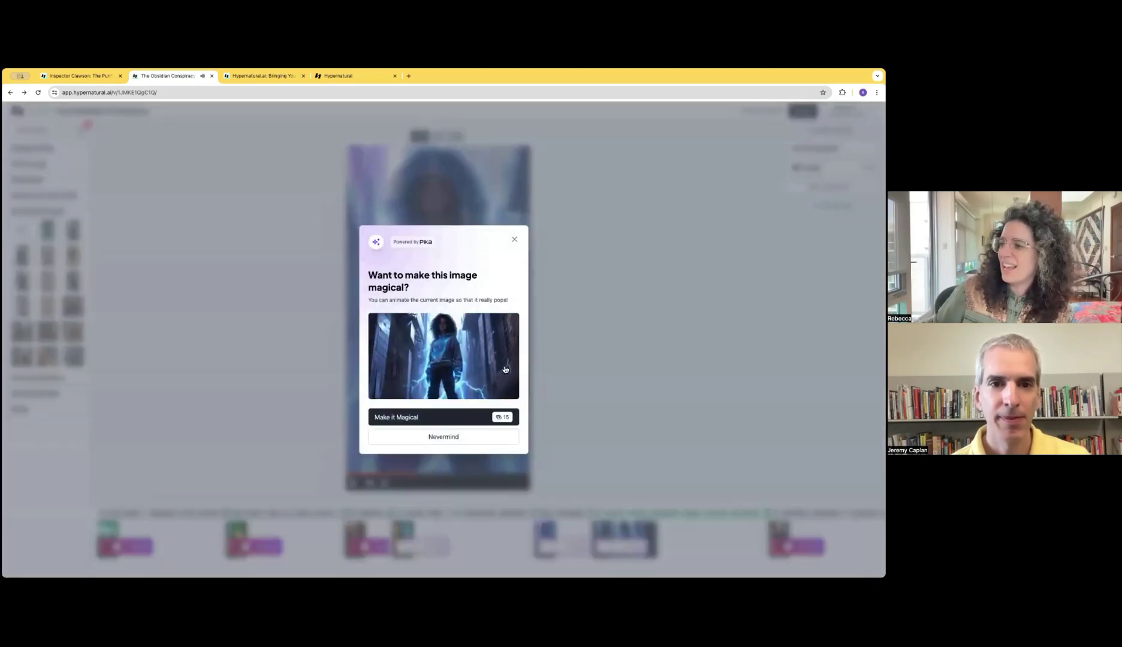
left_click(469, 423)
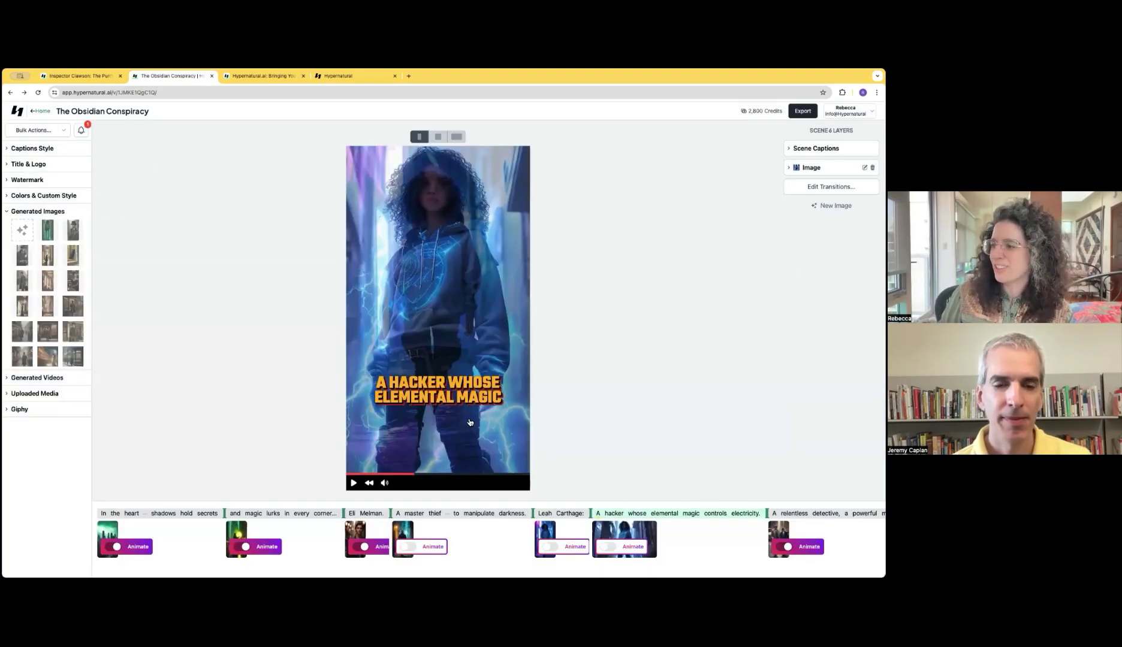
Step: Play the preview from the 'magic lurks in every corner' scene with audio muted
left_click(233, 514)
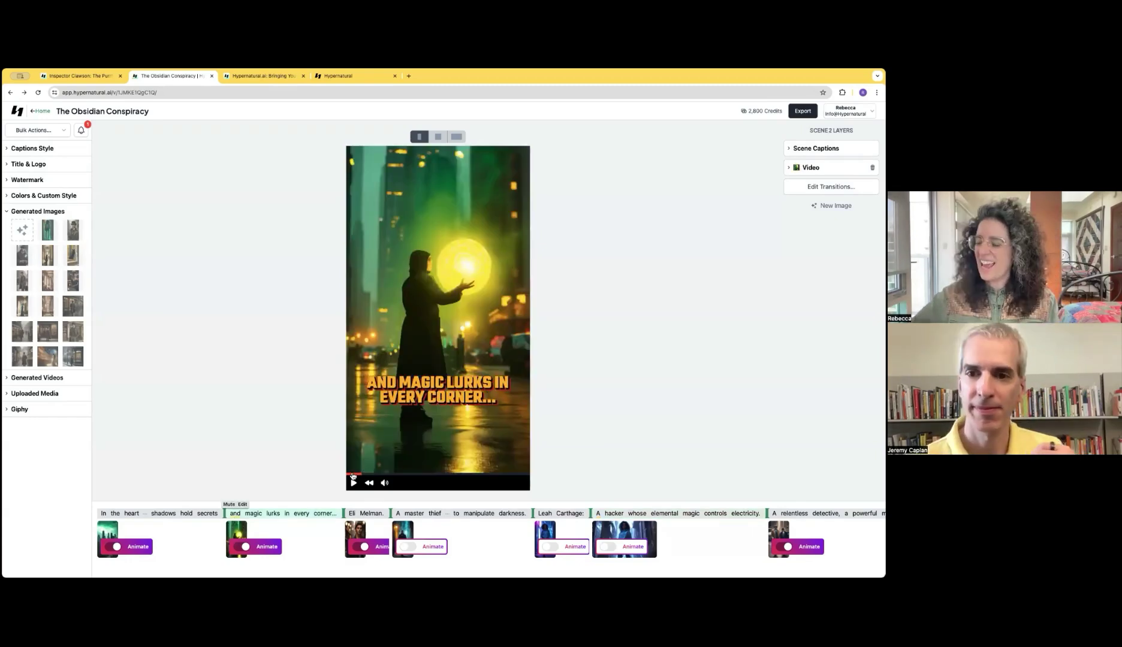
left_click(385, 483)
left_click(354, 483)
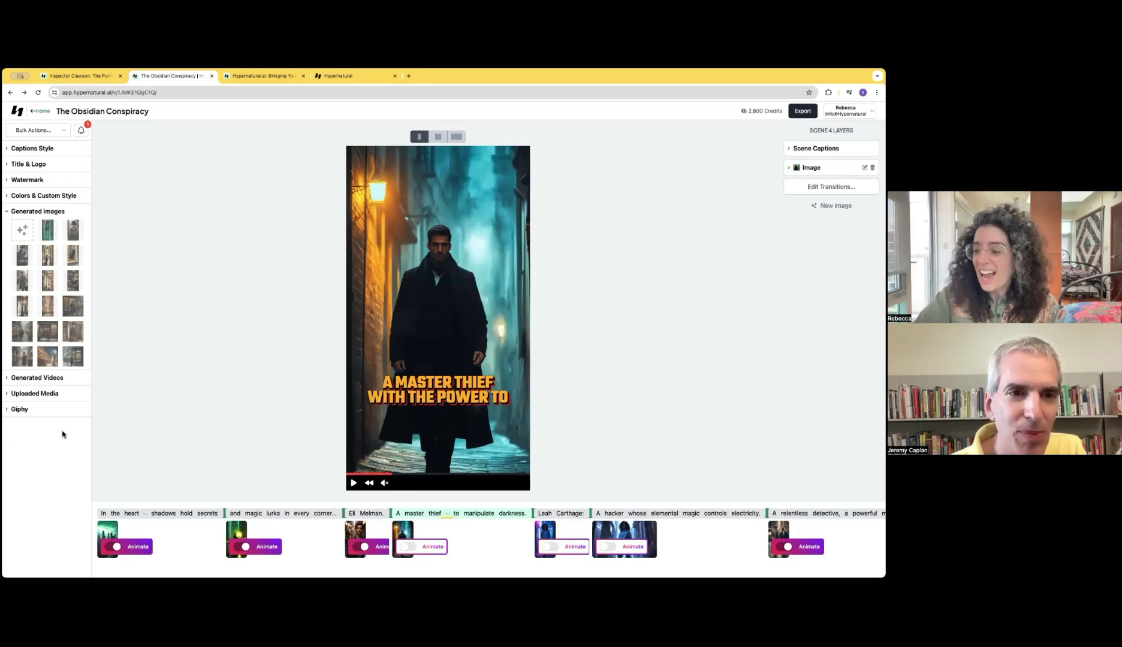
Step: Play the Inspector Clawson: The Purrfect Meowstery preview and switch it to square format
left_click(102, 76)
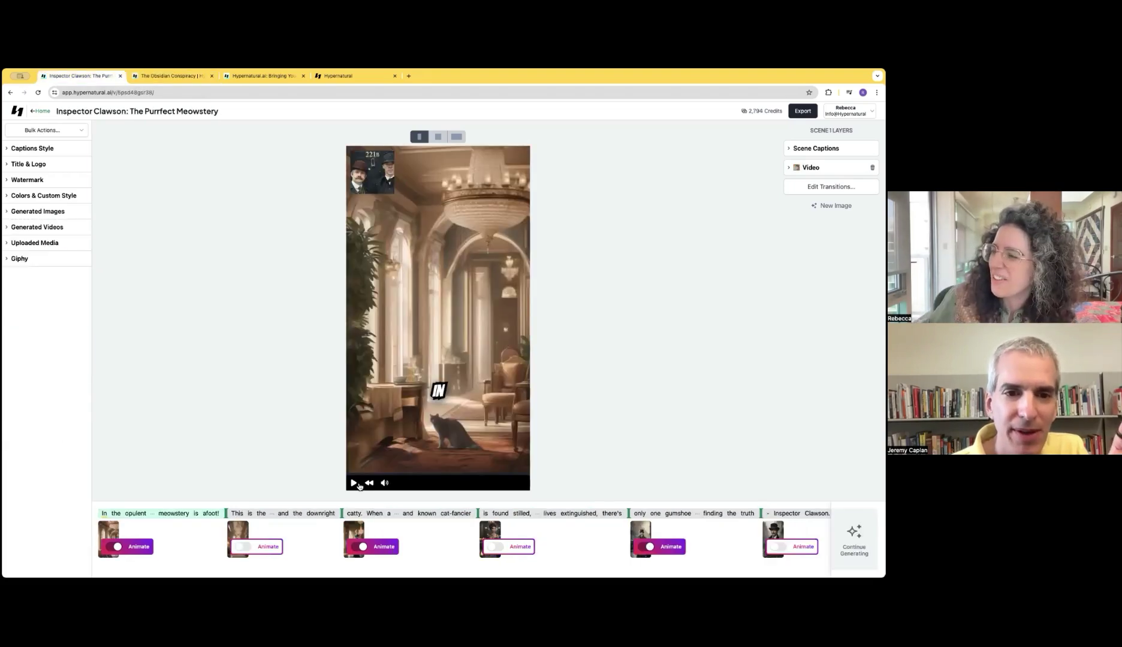
left_click(353, 483)
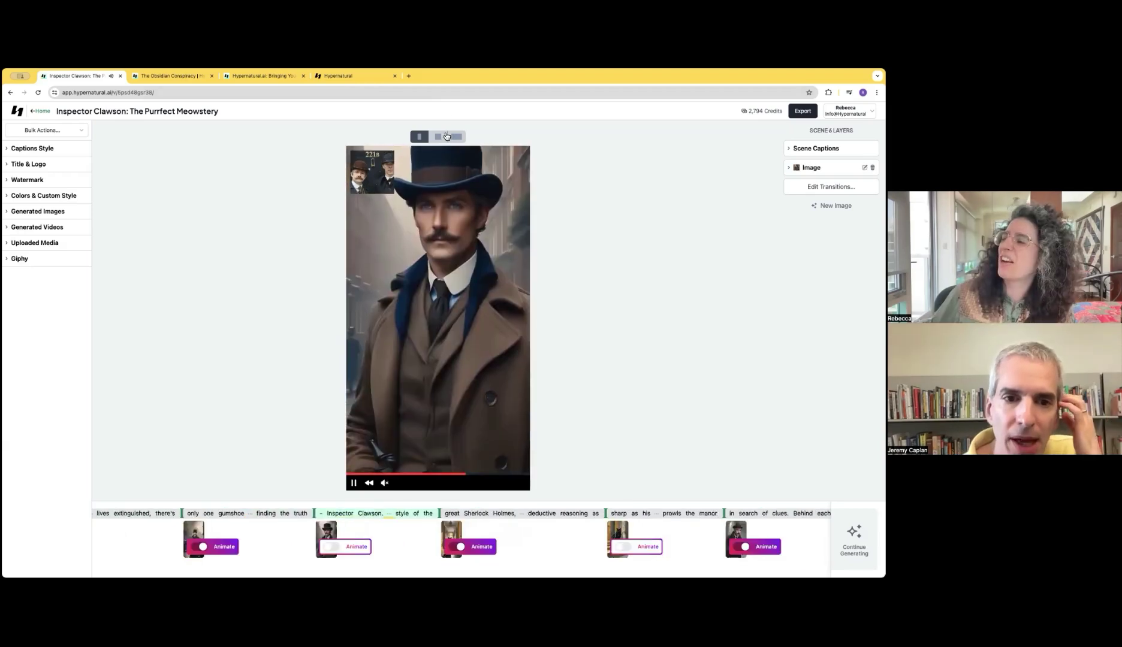
left_click(438, 137)
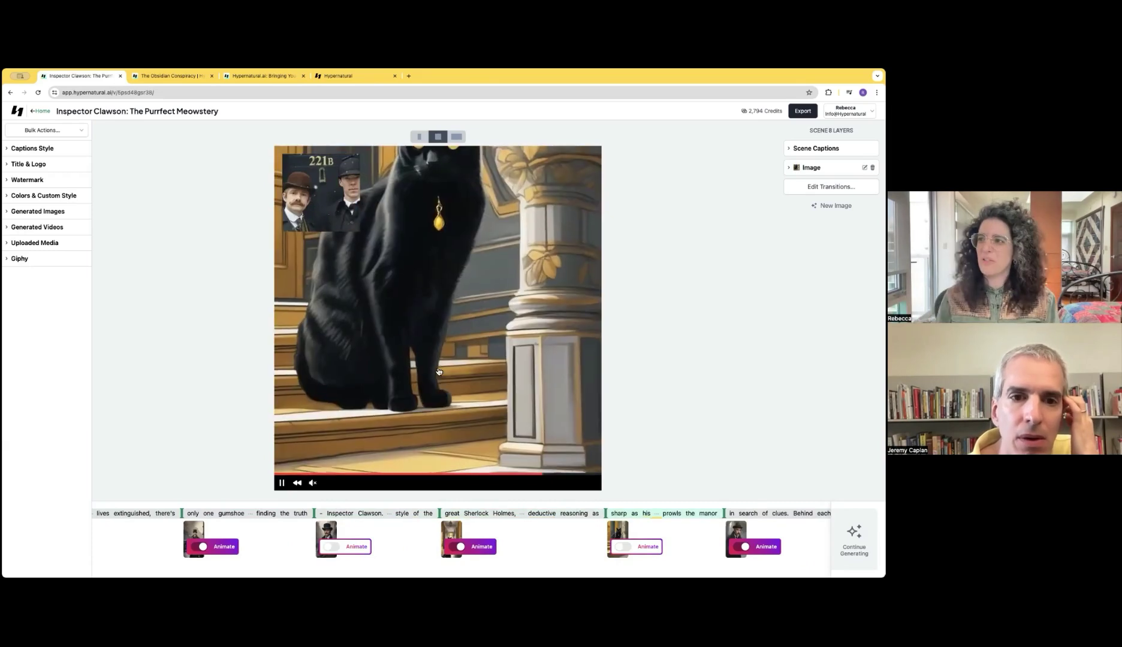
Step: Review the Title & Logo and Colors & Custom Style settings
left_click(40, 170)
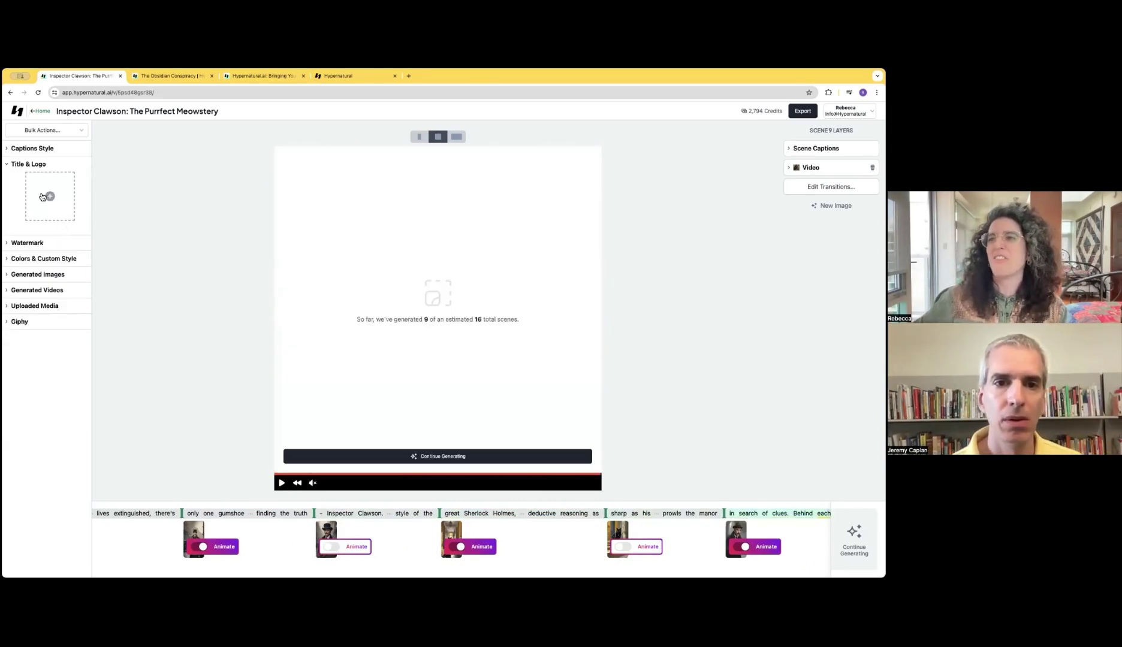
left_click(61, 259)
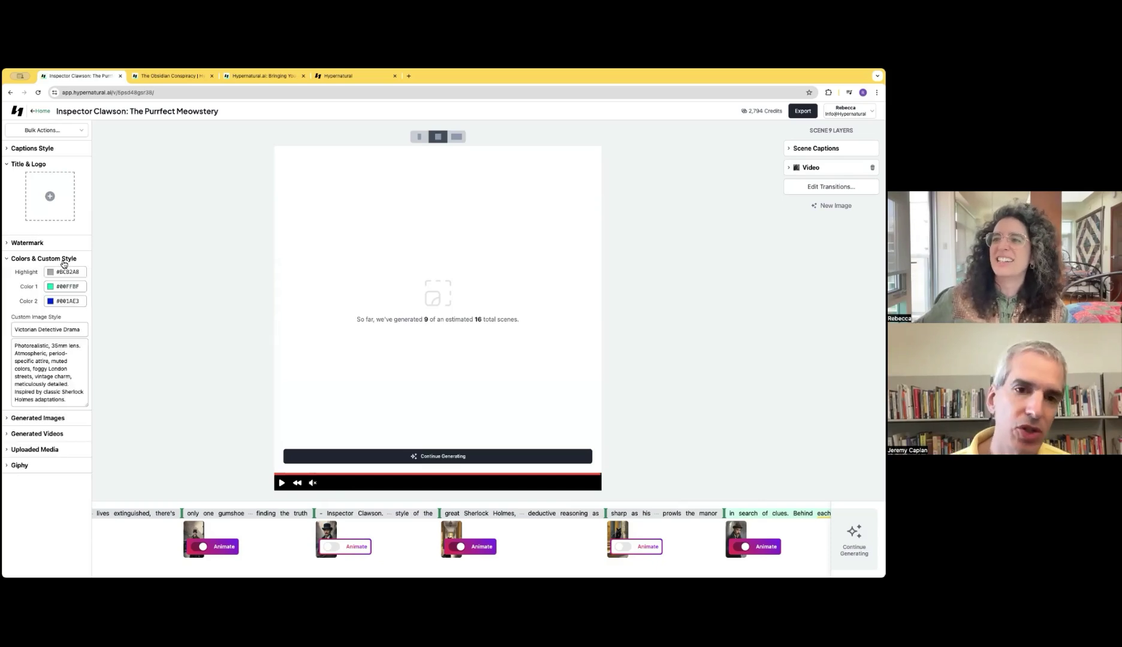
left_click(45, 259)
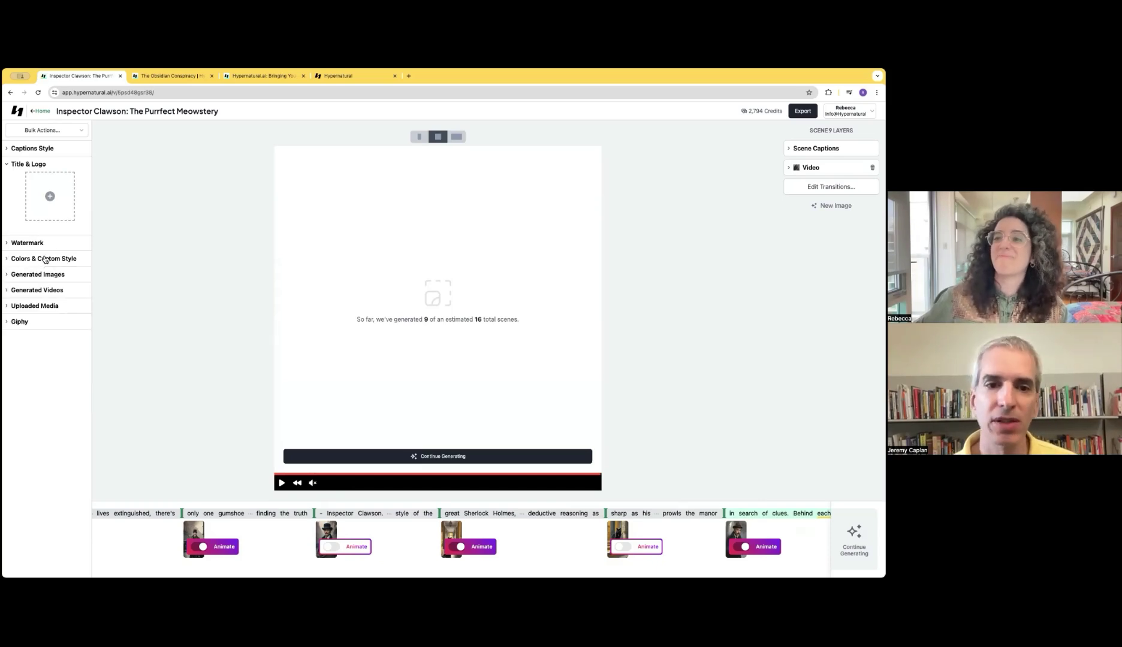
Step: Change the caption word 'Clawson.' to 'Pawson' and move the scene break earlier
left_click(372, 514)
double_click(370, 514)
type("Paw")
type("son")
key("Return")
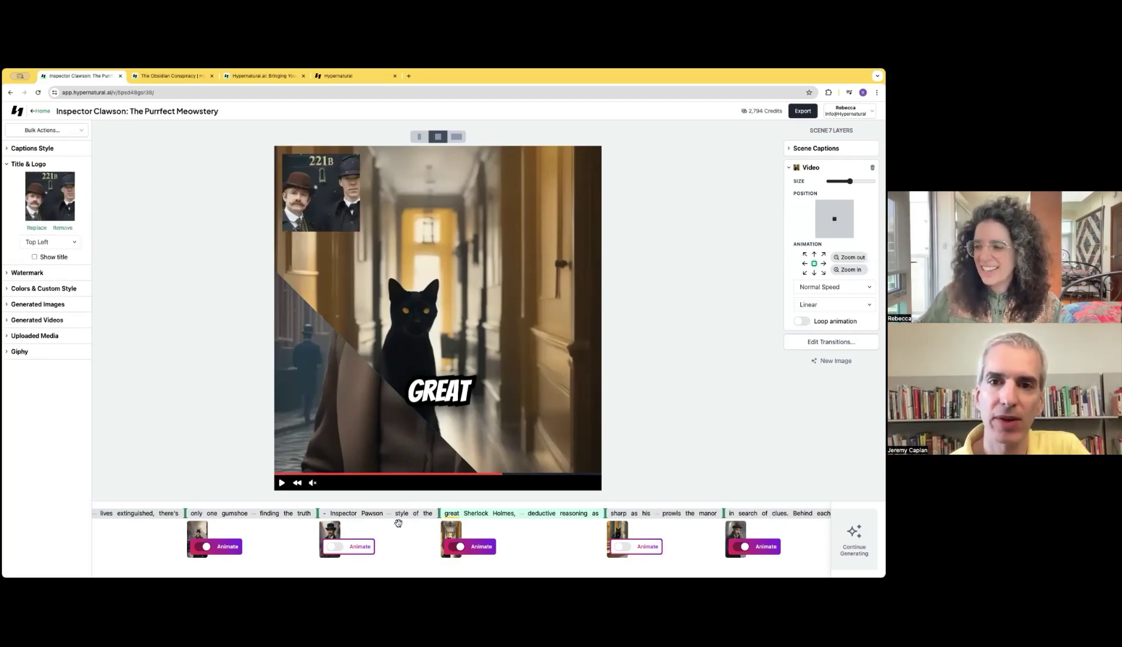
mouse_move(317, 514)
left_mouse_down()
mouse_move(286, 519)
mouse_move(318, 515)
left_mouse_up()
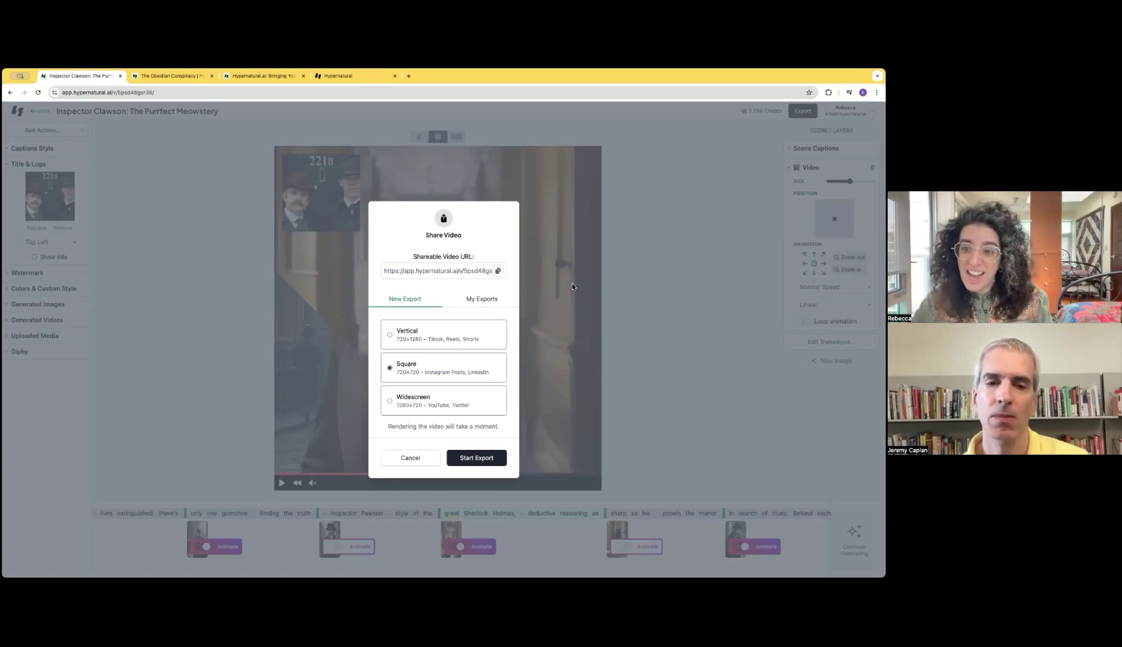
Step: Cancel the export, generate more scenes, then preview the Inspector Pawson scene
left_click(419, 458)
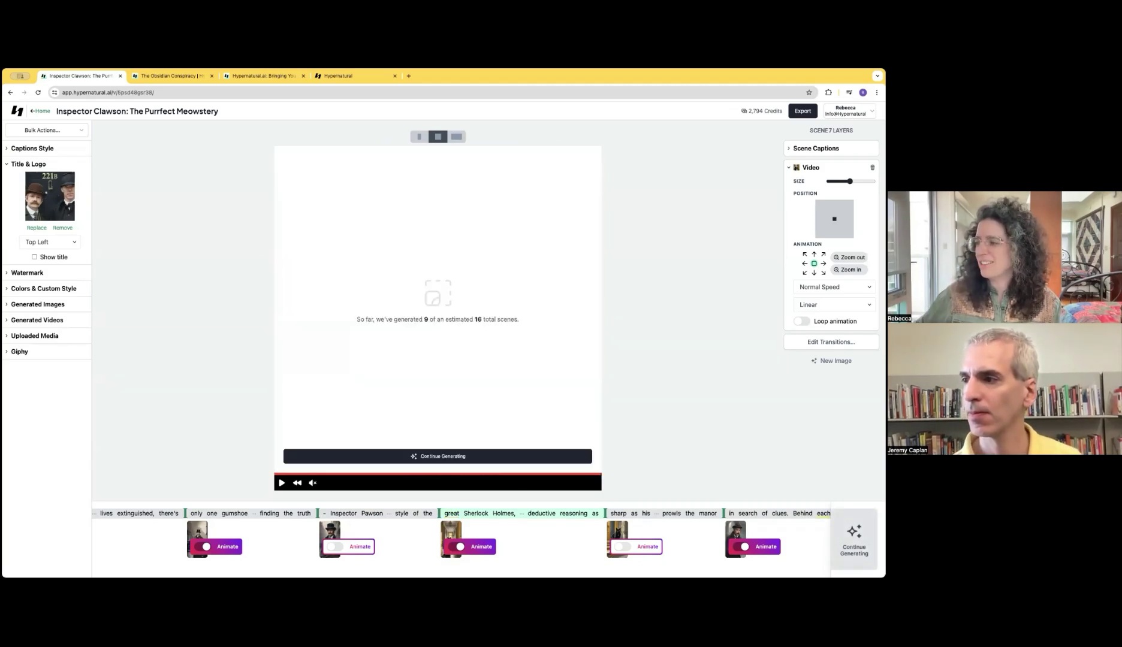
left_click(433, 457)
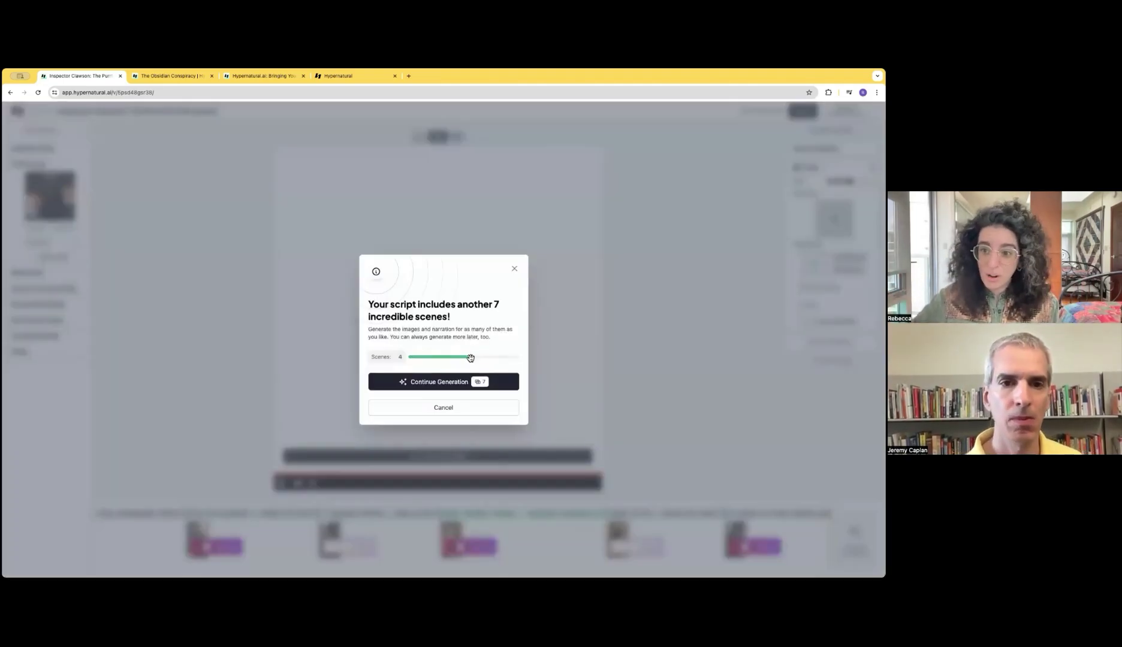
left_click(452, 382)
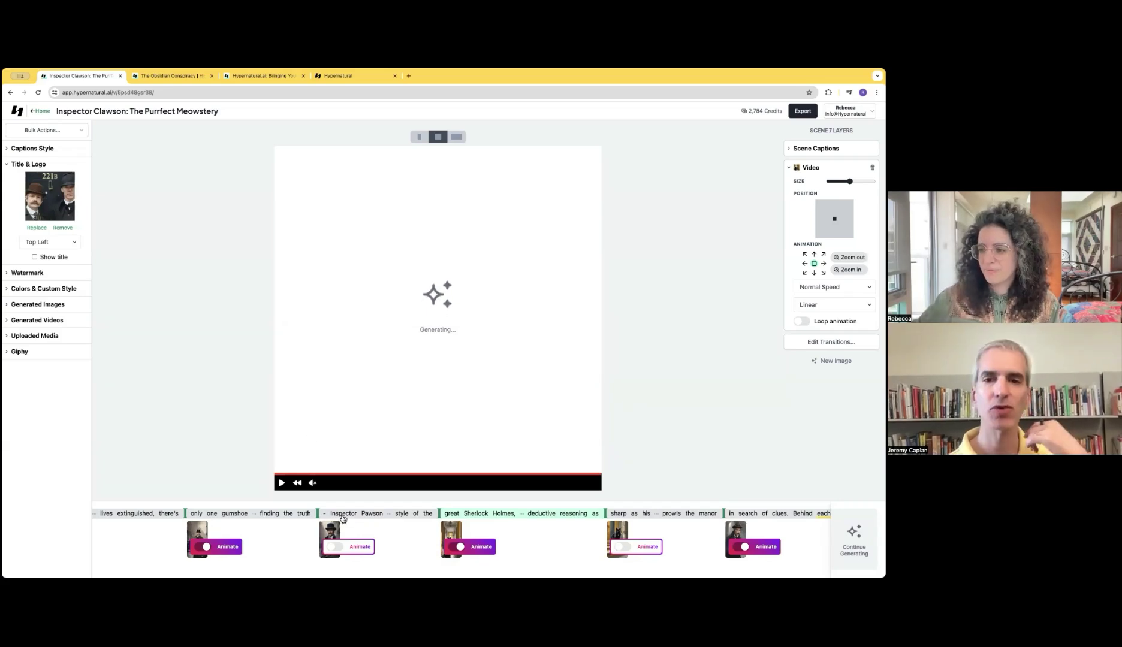
left_click(340, 515)
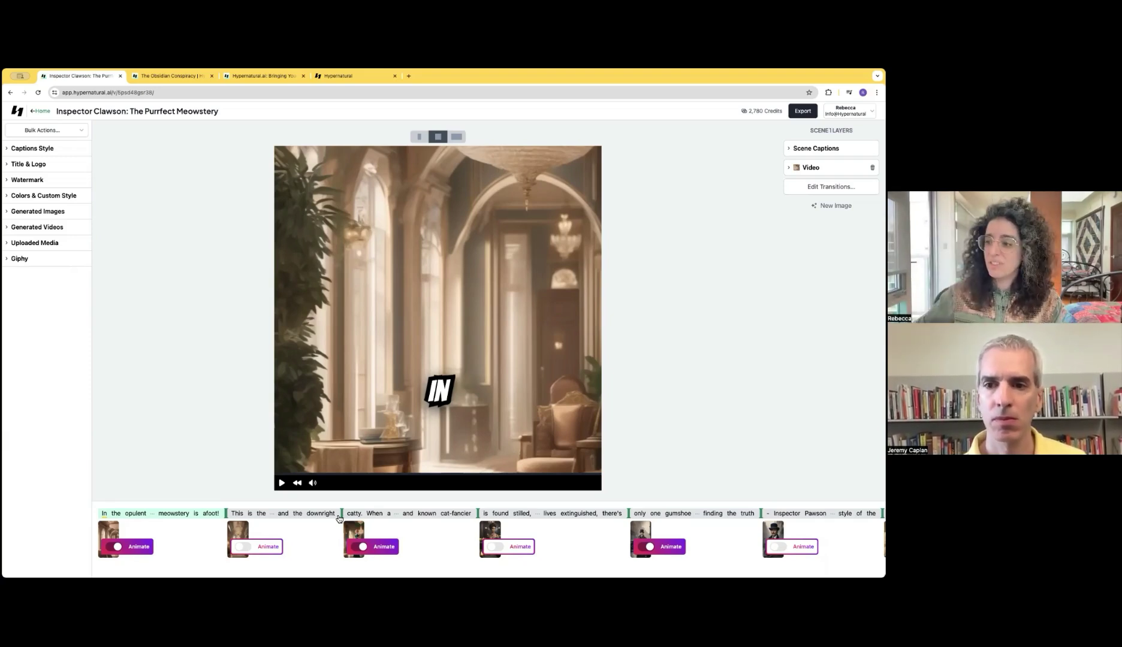
Step: Play the vertical story from the opening 'In' scene through to scene 8
left_click(355, 513)
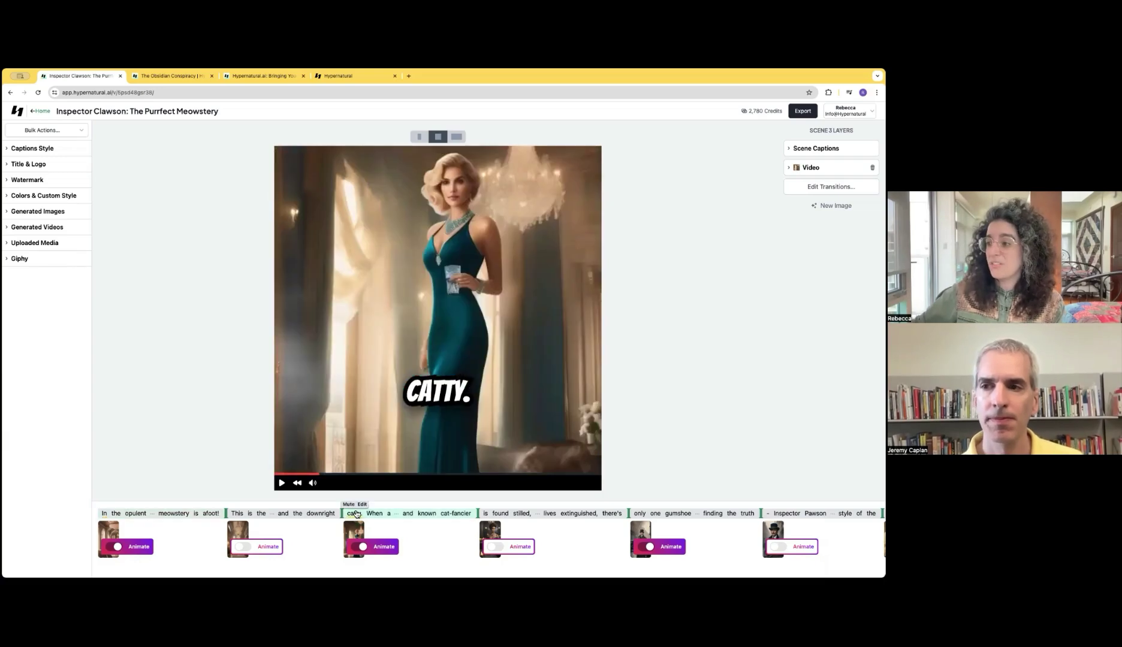
left_click(105, 514)
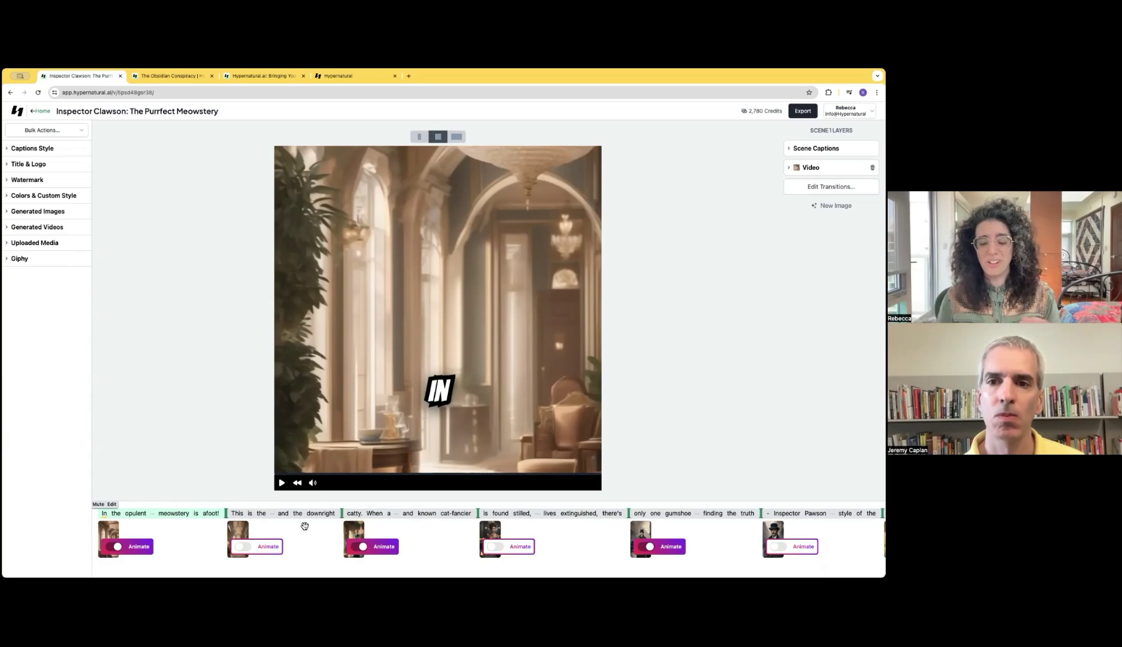
left_click(282, 483)
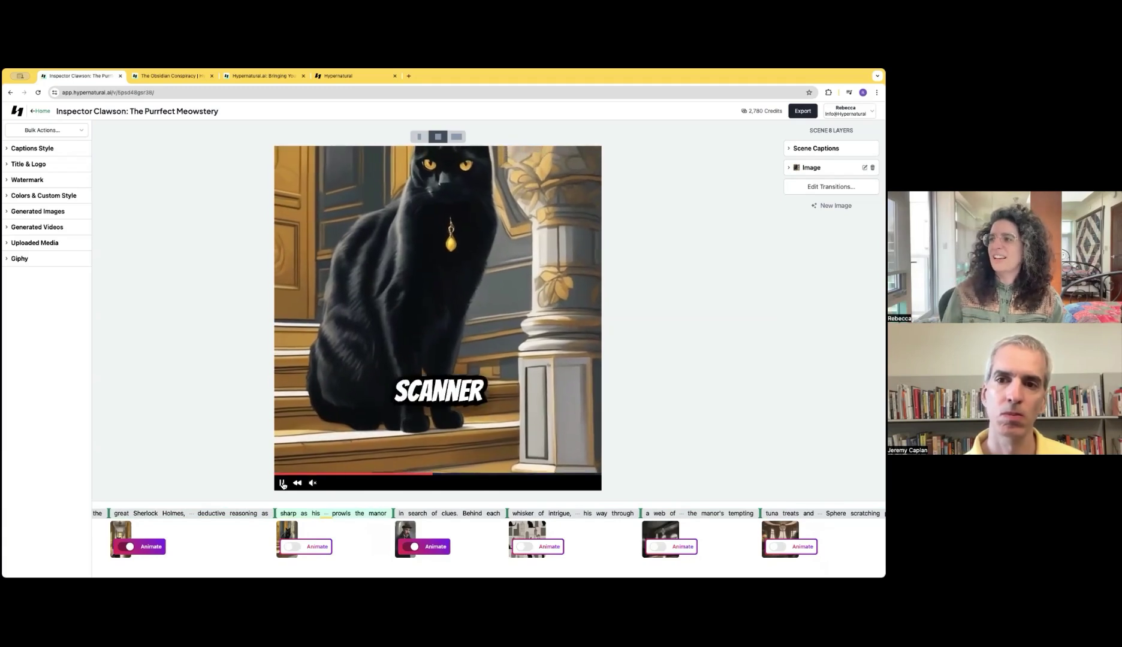
Step: Leave the Inspector Clawson editor for Hypernatural's home page of projects
left_click(43, 112)
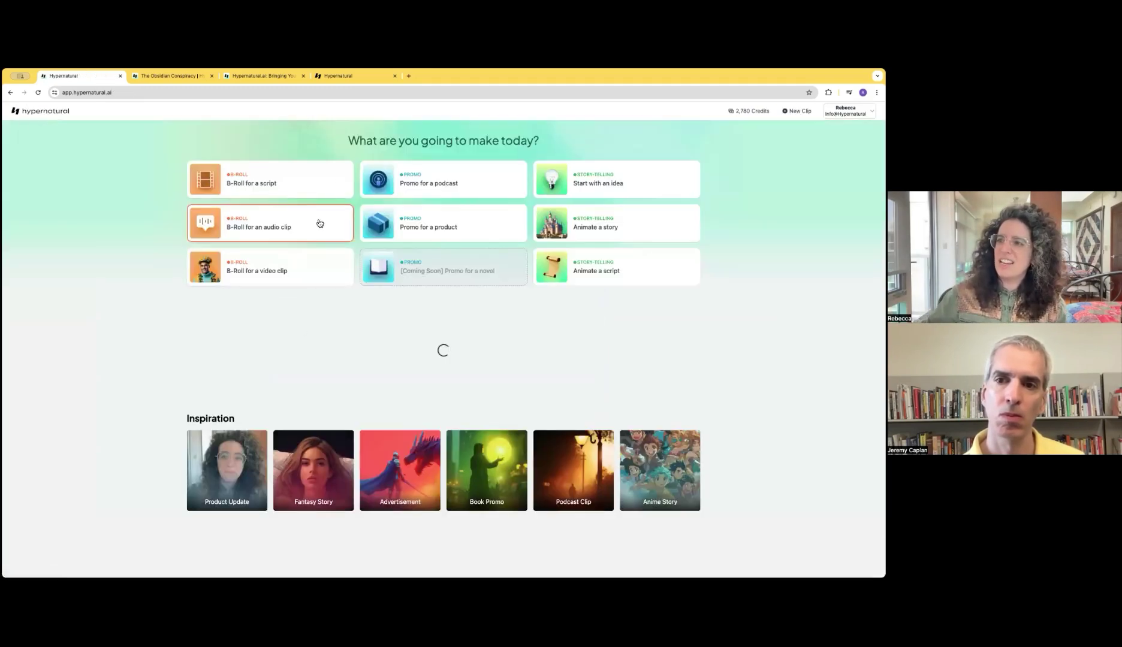